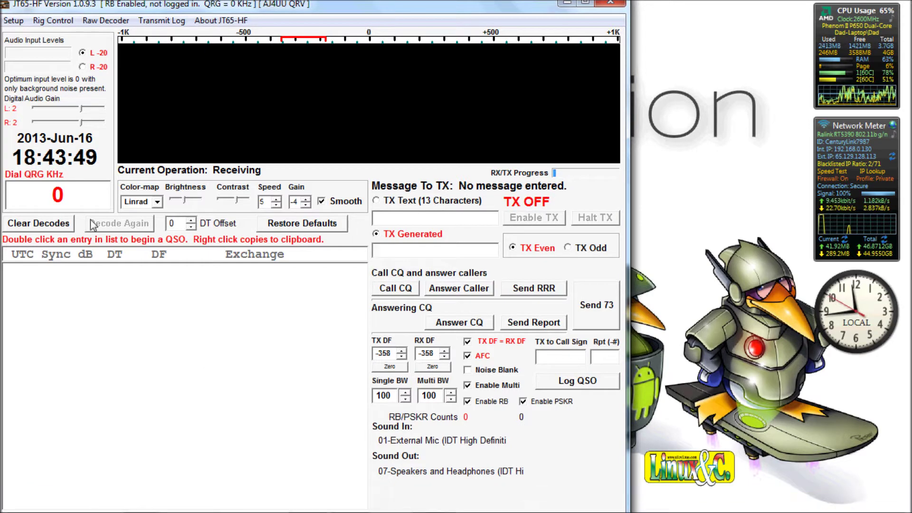
Open the station setup configuration and review the available sound input and output devices, keeping the current selections
{"action": "left_click", "coordinate": [16, 21]}
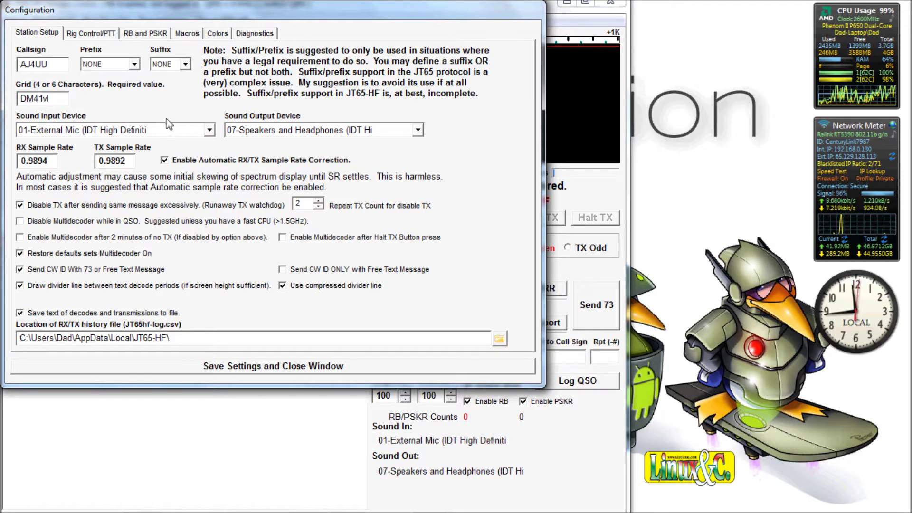
{"action": "left_click", "coordinate": [206, 133]}
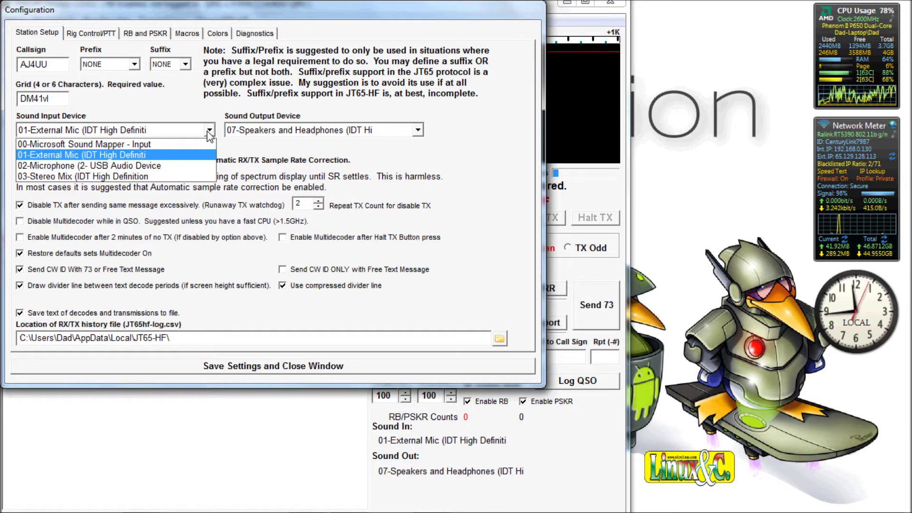
{"action": "left_click", "coordinate": [208, 133]}
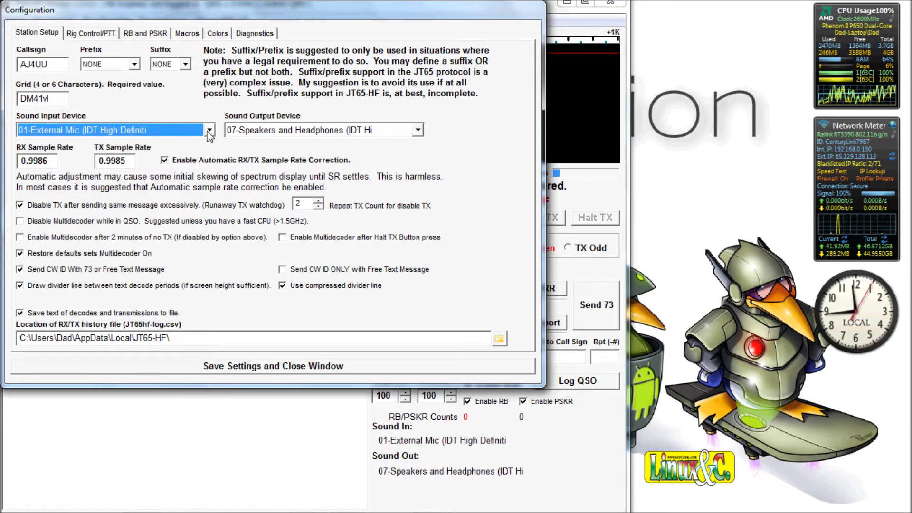
{"action": "left_click", "coordinate": [419, 134]}
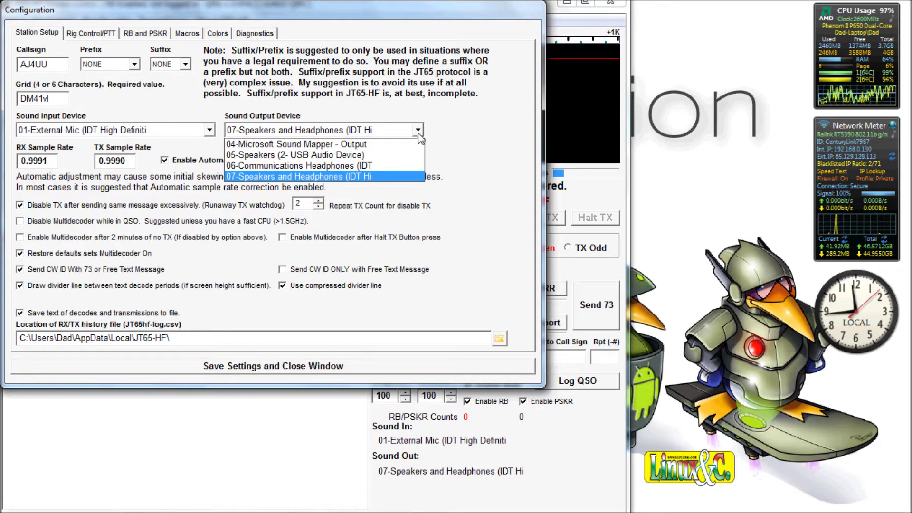
{"action": "left_click", "coordinate": [418, 133]}
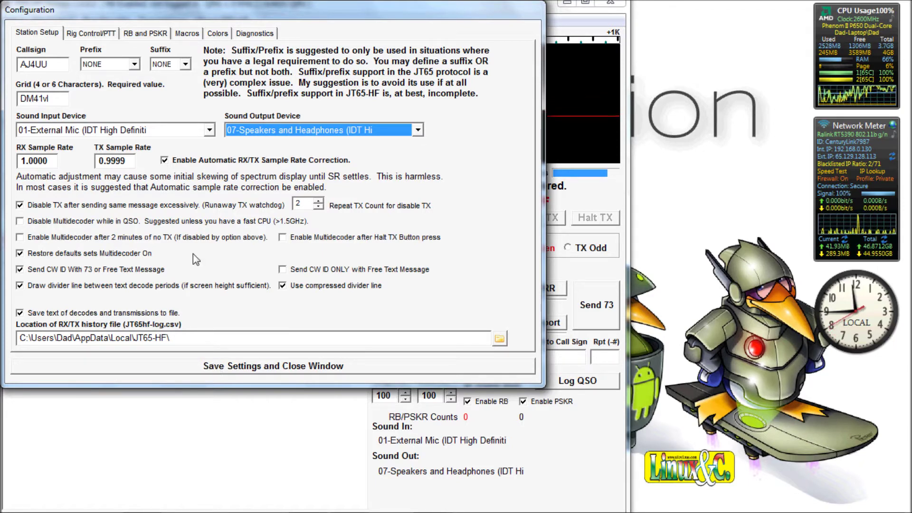
Review the rig control, RB and PSKR, macro, color and diagnostics settings, and save and close the configuration
{"action": "left_click", "coordinate": [89, 34]}
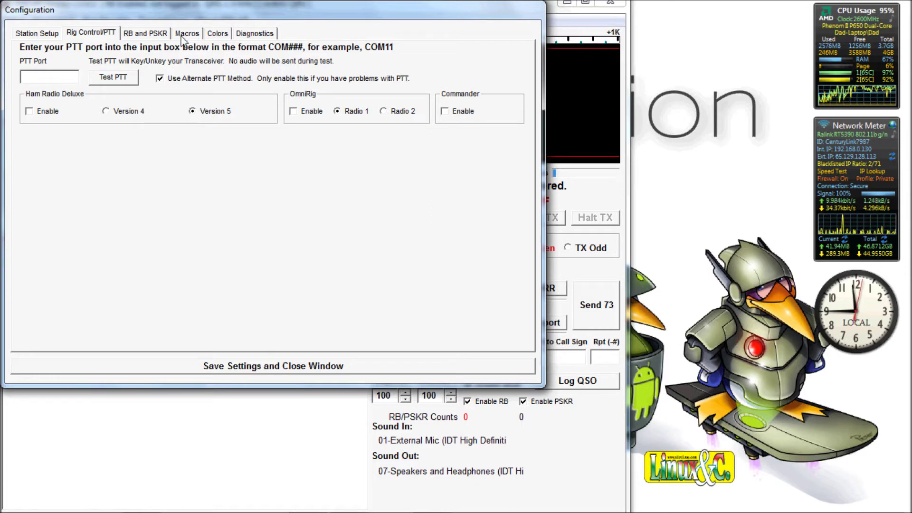
{"action": "left_click", "coordinate": [163, 34]}
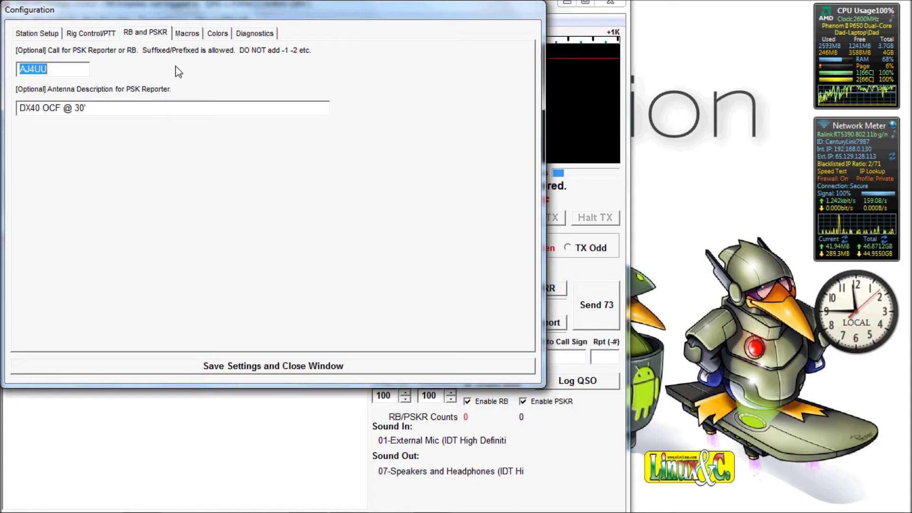
{"action": "left_click", "coordinate": [183, 38]}
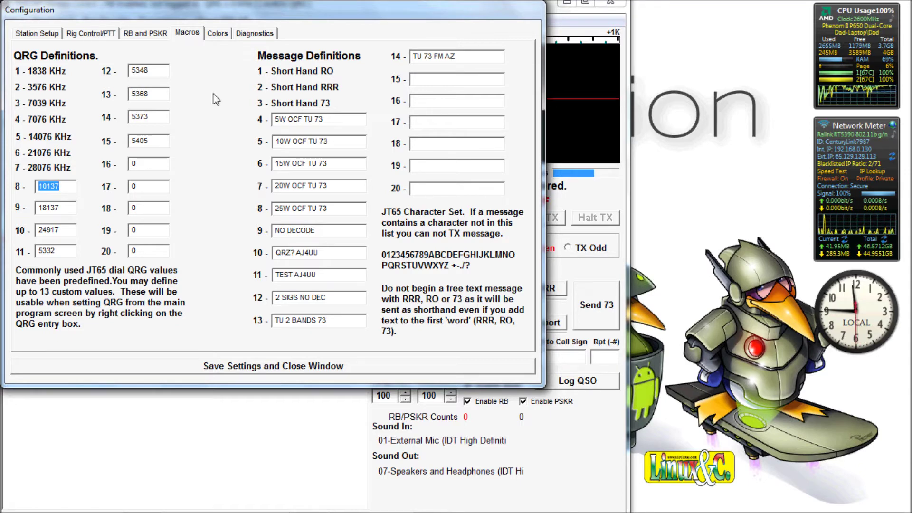
{"action": "left_click", "coordinate": [210, 34]}
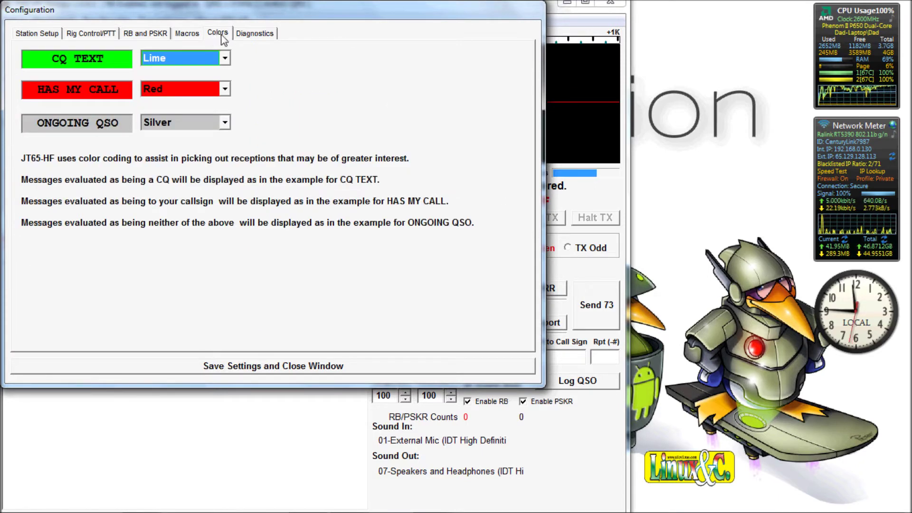
{"action": "left_click", "coordinate": [244, 38]}
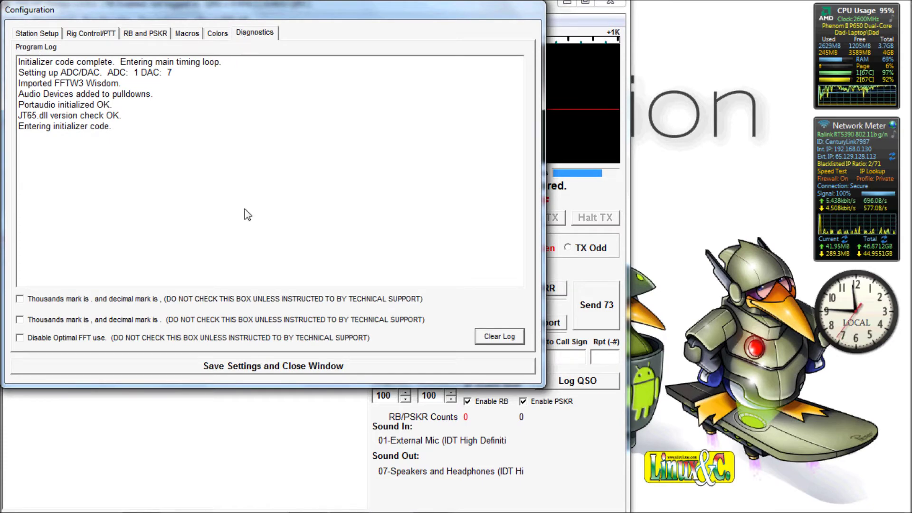
{"action": "left_click", "coordinate": [243, 370]}
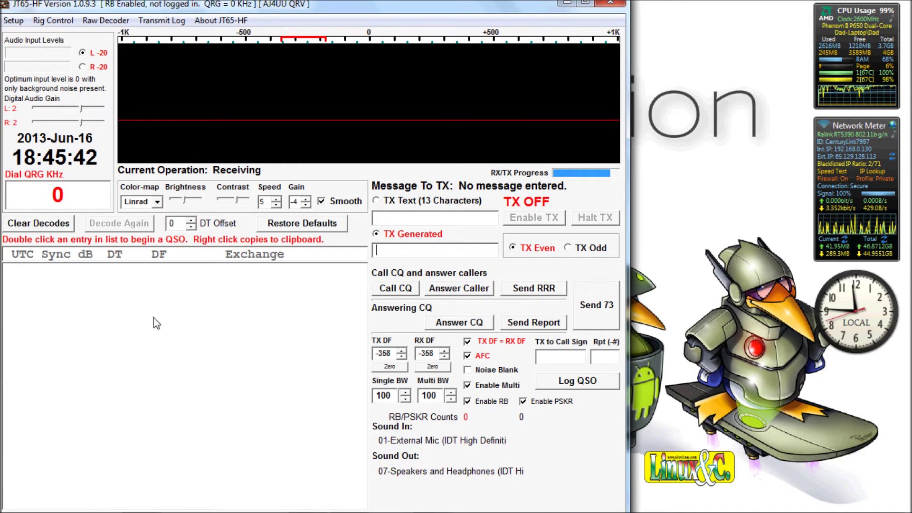
Set the dial QRG to the predefined 14076 kHz frequency
{"action": "left_click", "coordinate": [70, 195]}
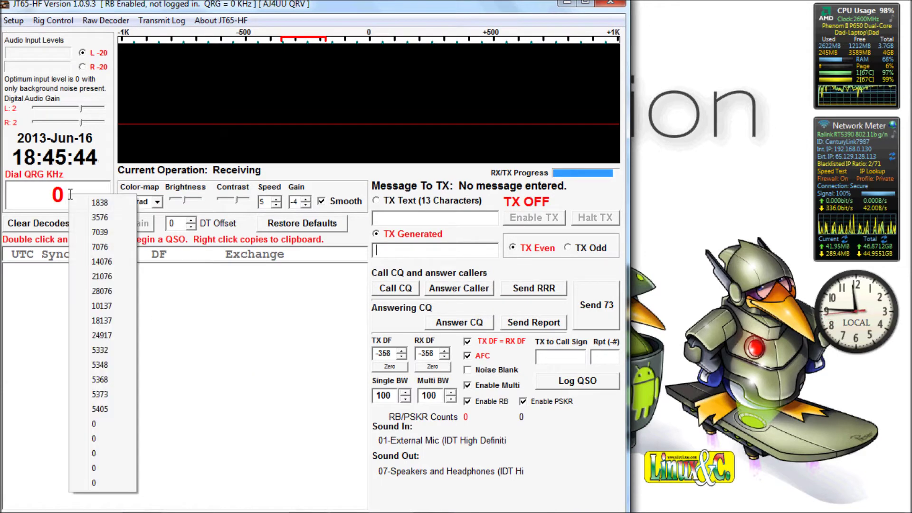
{"action": "left_click", "coordinate": [107, 262]}
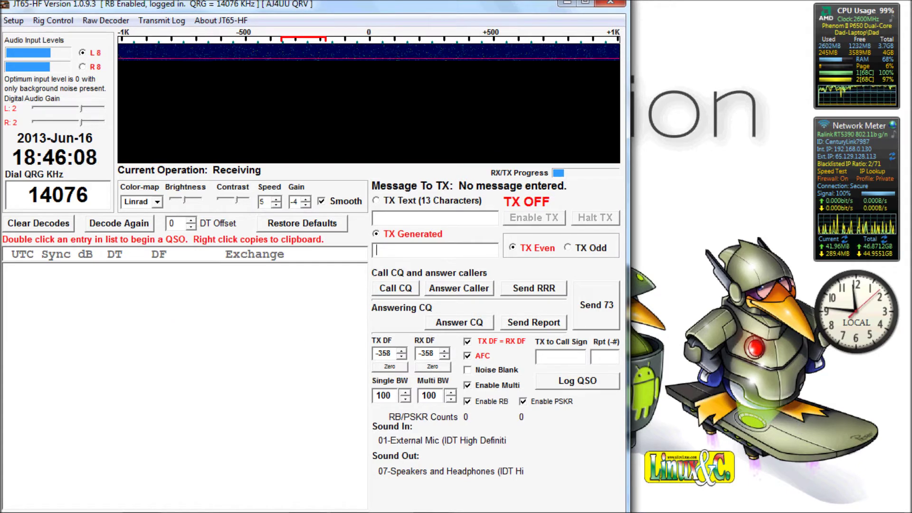
Switch to the Windows Sound recording devices, move the dialog off the audio level meters, and open the External Mic level settings
{"action": "mouse_move", "coordinate": [801, 502]}
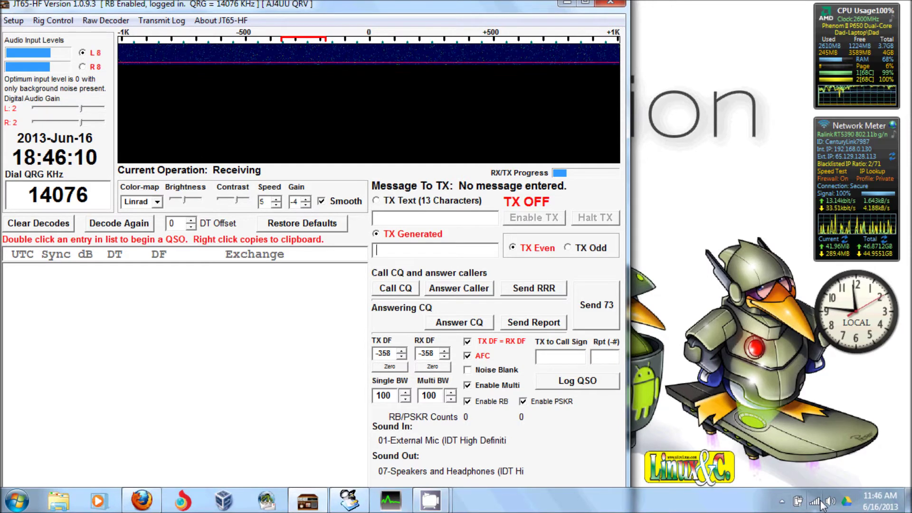
{"action": "mouse_move", "coordinate": [832, 504]}
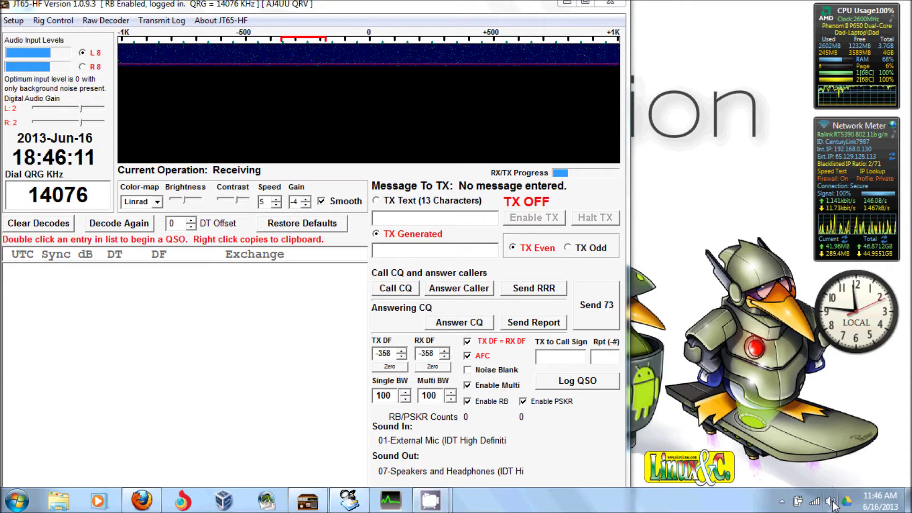
{"action": "right_click", "coordinate": [833, 504]}
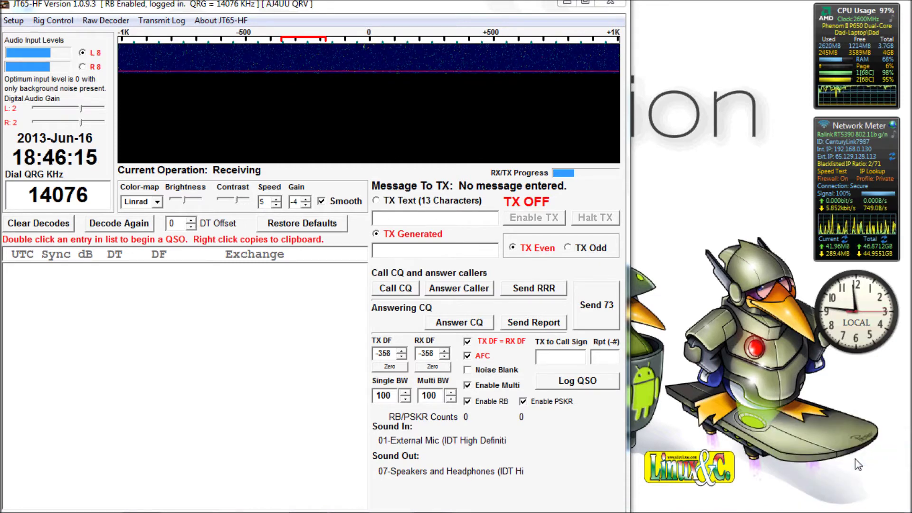
{"action": "left_click", "coordinate": [855, 459]}
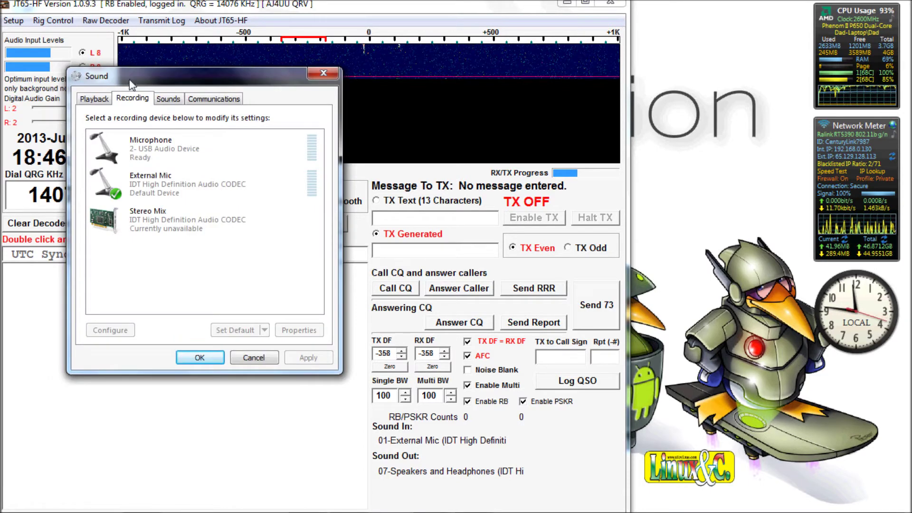
{"action": "left_click_drag", "start_coordinate": [131, 84], "coordinate": [583, 197]}
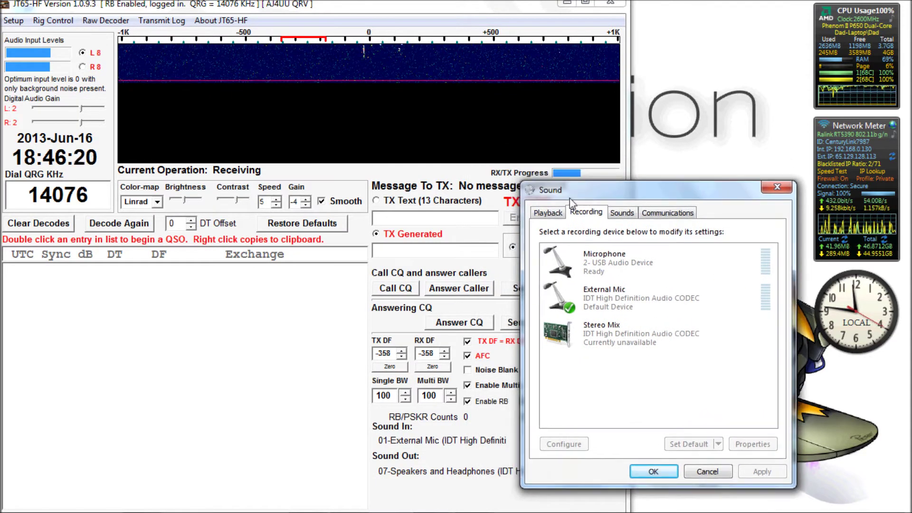
{"action": "left_click", "coordinate": [605, 293]}
{"action": "right_click", "coordinate": [605, 292]}
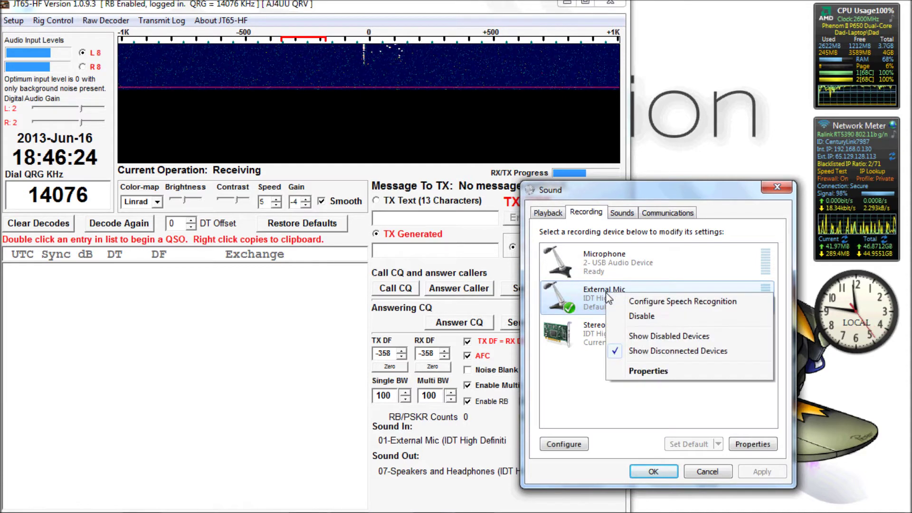
{"action": "left_click", "coordinate": [647, 374]}
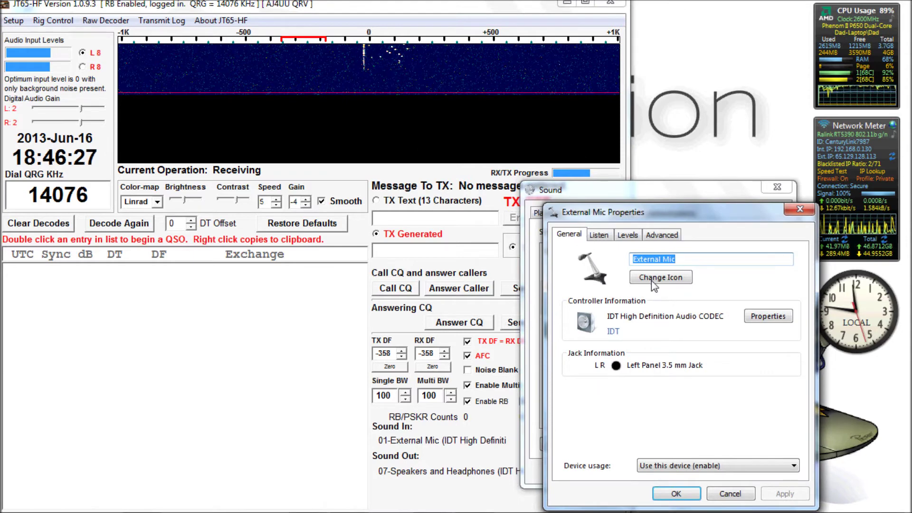
{"action": "left_click", "coordinate": [628, 235]}
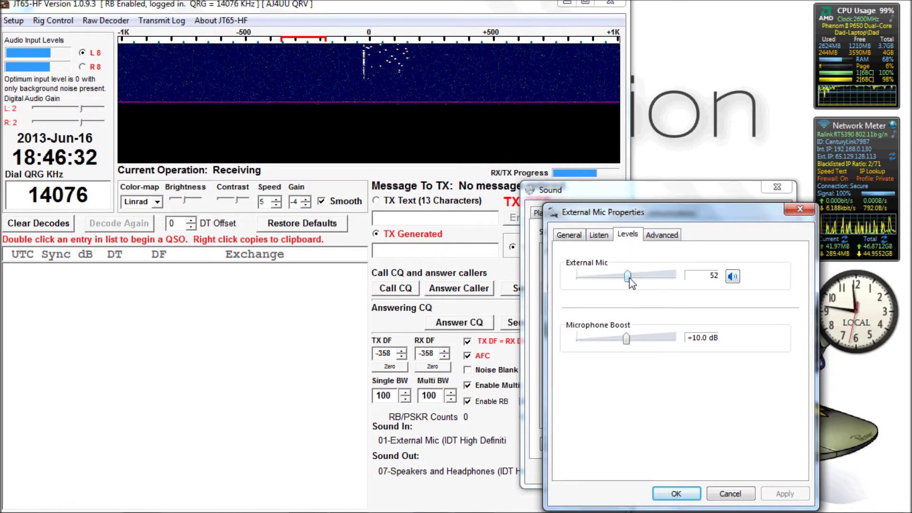
Lower the External Mic recording level to 30
{"action": "left_click_drag", "start_coordinate": [629, 278], "coordinate": [628, 279]}
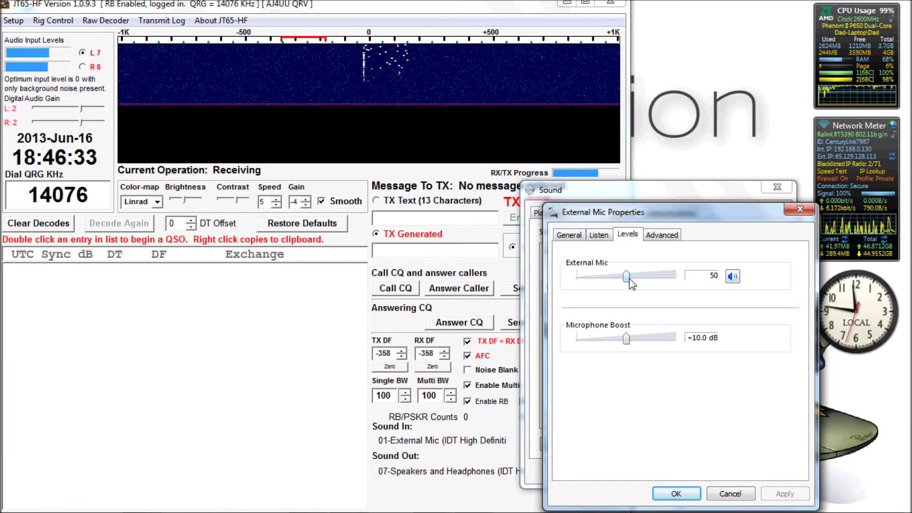
{"action": "key", "text": "Left"}
{"action": "key", "text": "Left"}
{"action": "key", "text": "Left"}
{"action": "key", "text": "Left"}
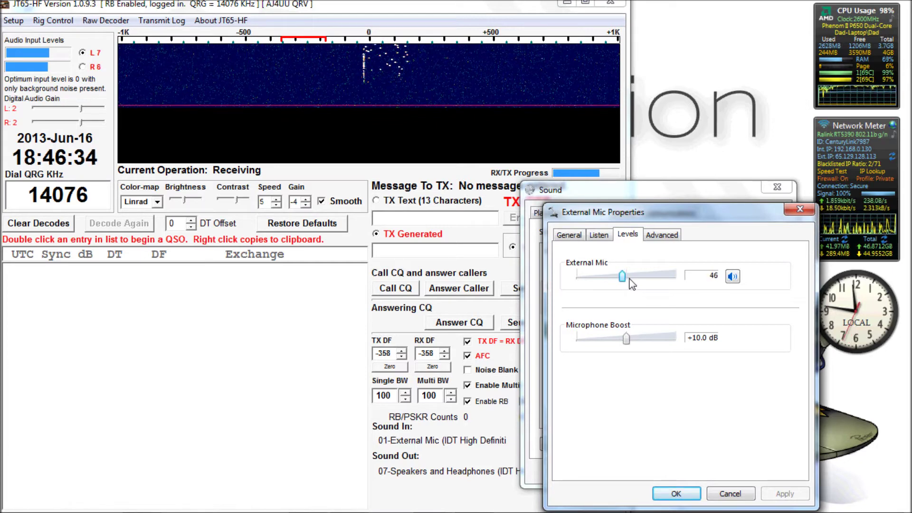
{"action": "key", "text": "Left"}
{"action": "key", "text": "Left"}
{"action": "key", "text": "Left"}
{"action": "key", "text": "Left"}
{"action": "key", "text": "Left"}
{"action": "key", "text": "Left"}
{"action": "key", "text": "Left"}
{"action": "key", "text": "Left"}
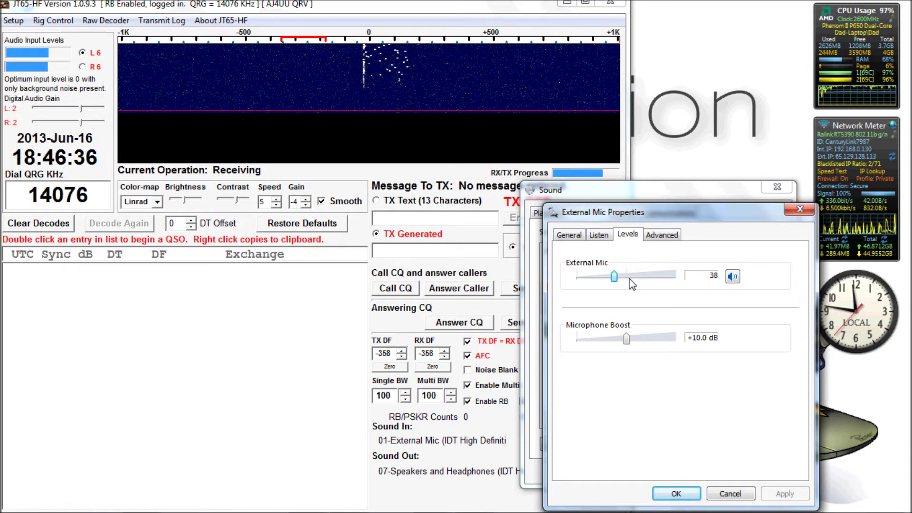
{"action": "key", "text": "Left"}
{"action": "key", "text": "Left"}
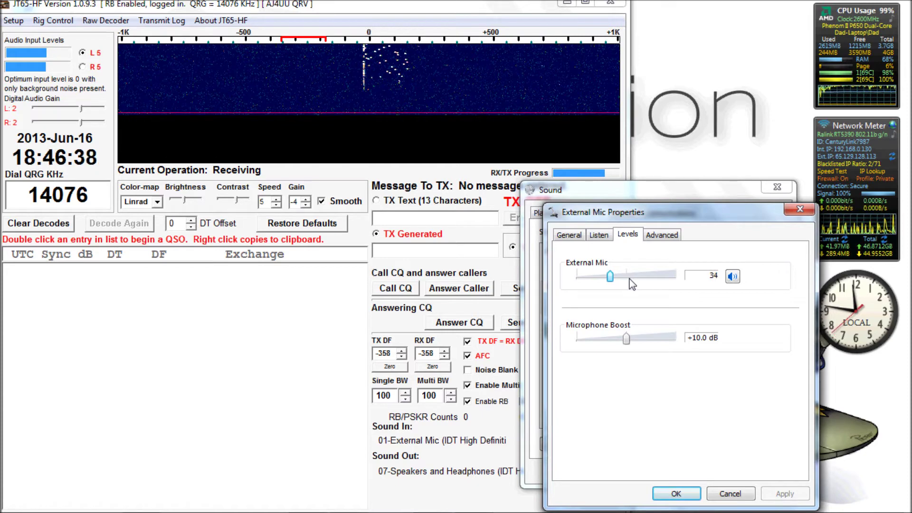
{"action": "key", "text": "Left"}
{"action": "key", "text": "Left"}
{"action": "key", "text": "Left"}
{"action": "key", "text": "Left"}
{"action": "key", "text": "Left"}
{"action": "key", "text": "Left"}
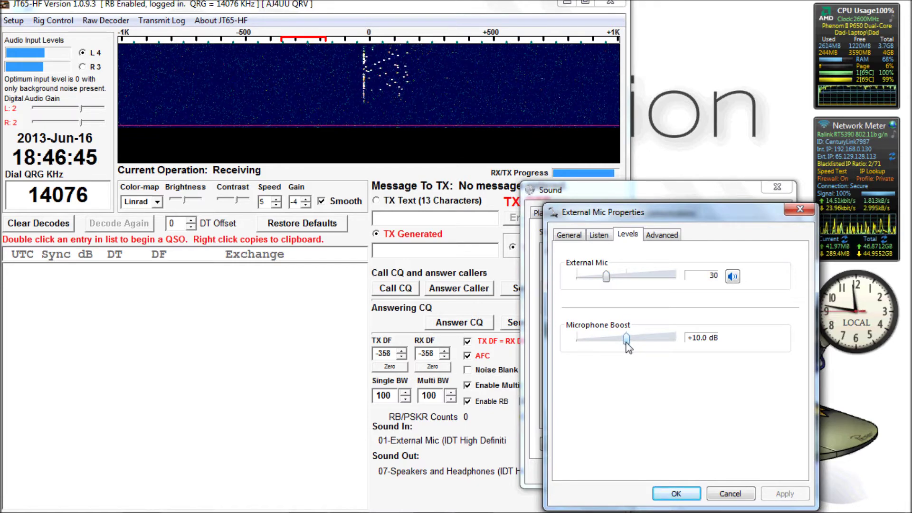
Set the External Mic's Microphone Boost to 0.0 dB
{"action": "left_click", "coordinate": [609, 341]}
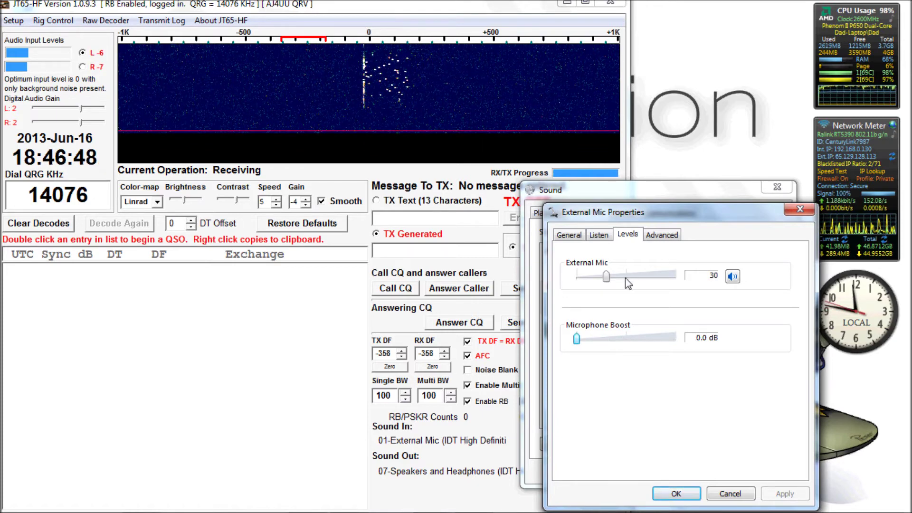
{"action": "key", "text": "End"}
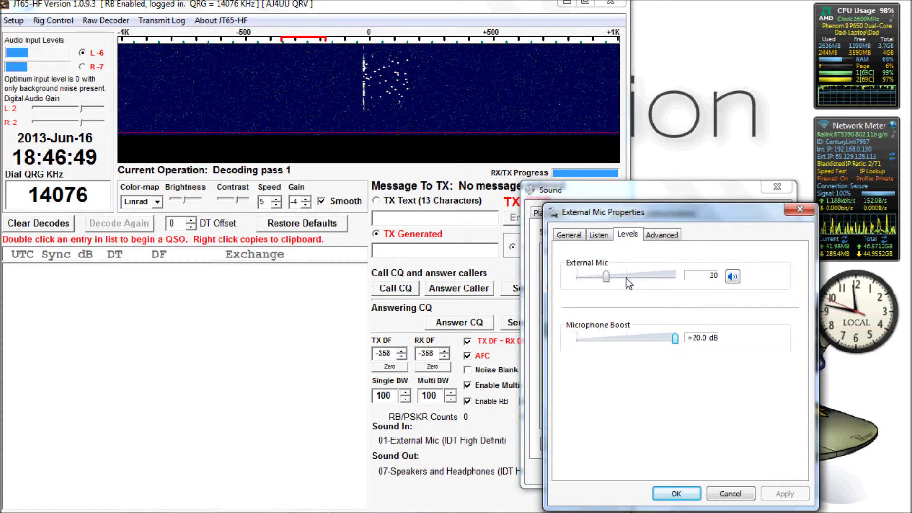
{"action": "key", "text": "Home"}
Raise the External Mic recording level to 86 and accept the changes in both sound dialogs
{"action": "left_click", "coordinate": [627, 277]}
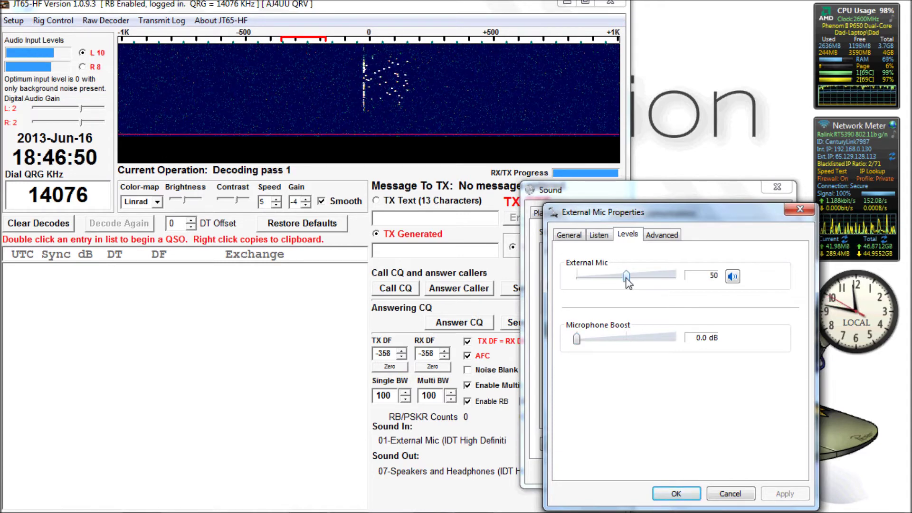
{"action": "key", "text": "Page_Up"}
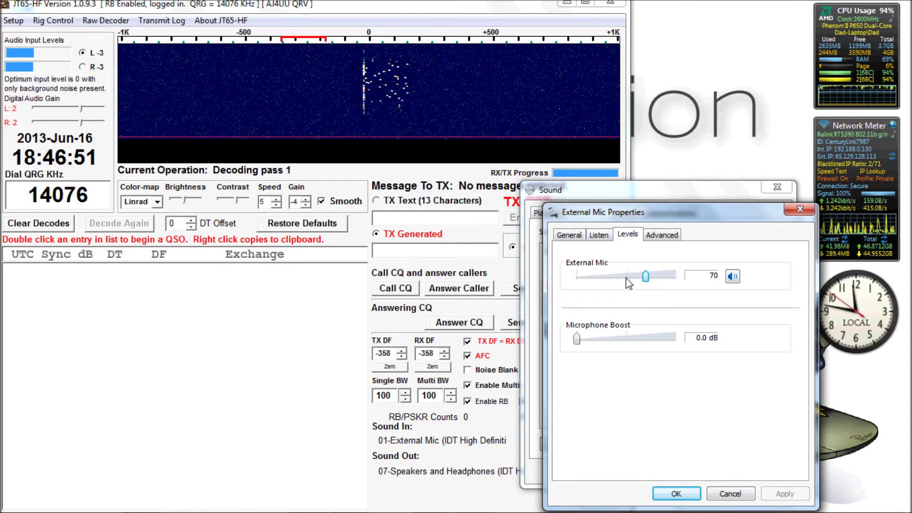
{"action": "key", "text": "Up"}
{"action": "key", "text": "Up"}
{"action": "key", "text": "Up"}
{"action": "key", "text": "Up"}
{"action": "key", "text": "Up"}
{"action": "key", "text": "Up"}
{"action": "key", "text": "Up"}
{"action": "key", "text": "Up"}
{"action": "key", "text": "Up"}
{"action": "key", "text": "Up"}
{"action": "key", "text": "Up"}
{"action": "key", "text": "Up"}
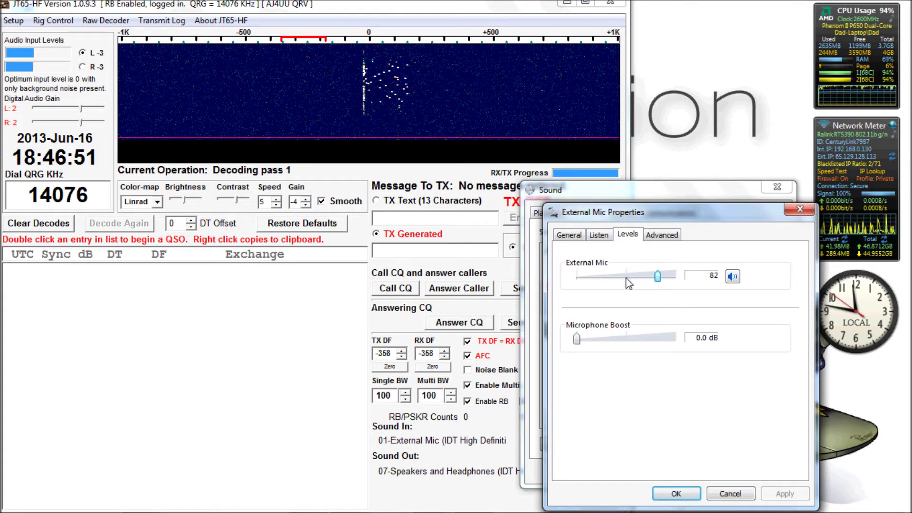
{"action": "key", "text": "Up"}
{"action": "key", "text": "Up"}
{"action": "key", "text": "Up"}
{"action": "key", "text": "Up"}
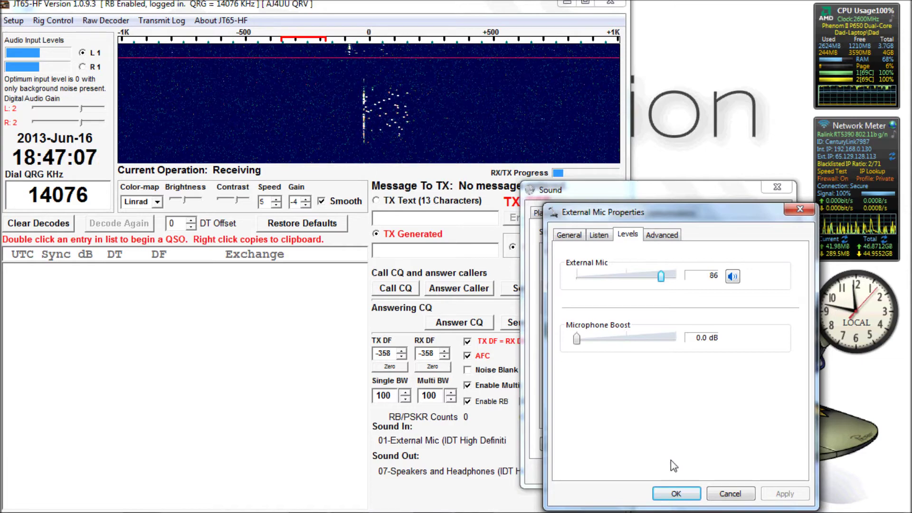
{"action": "left_click", "coordinate": [676, 494]}
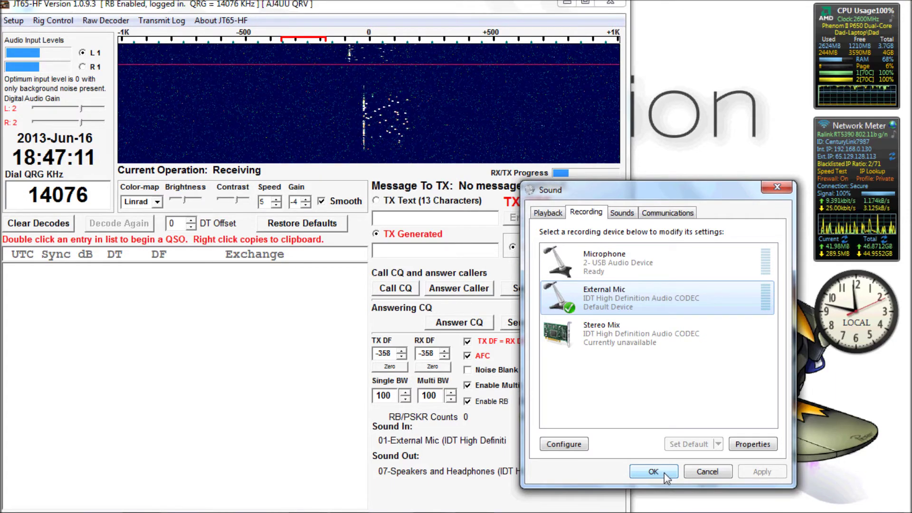
{"action": "left_click", "coordinate": [665, 475]}
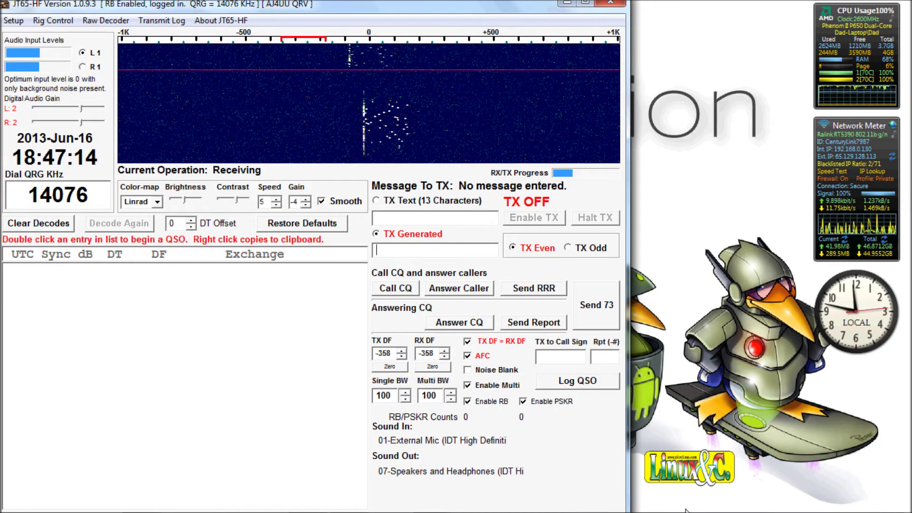
{"action": "mouse_move", "coordinate": [686, 511]}
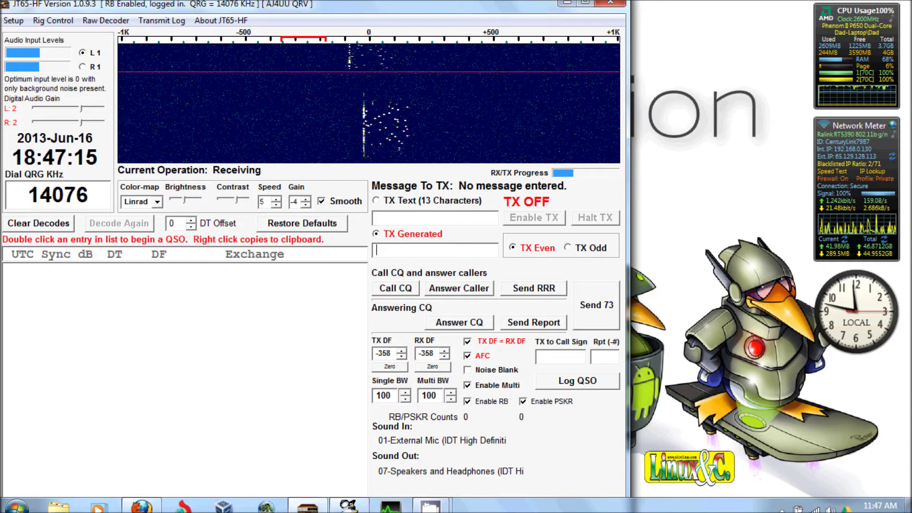
In the Windows Sound settings, keep the No Sounds scheme, disable the Windows Startup sound, and apply the changes
{"action": "right_click", "coordinate": [830, 502]}
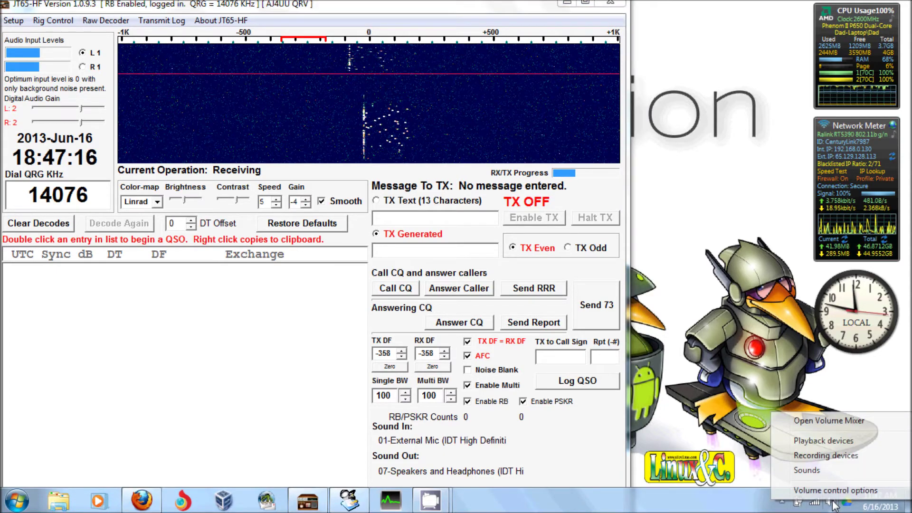
{"action": "left_click", "coordinate": [818, 471]}
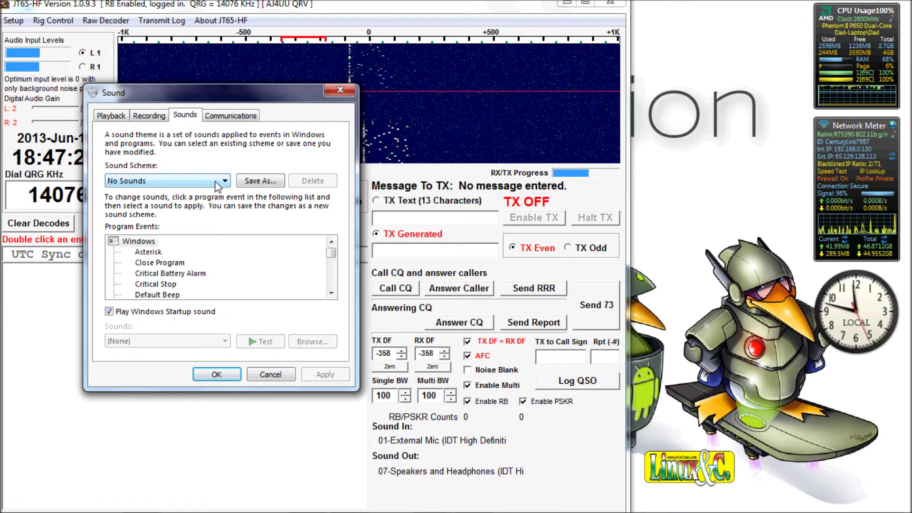
{"action": "left_click", "coordinate": [227, 183]}
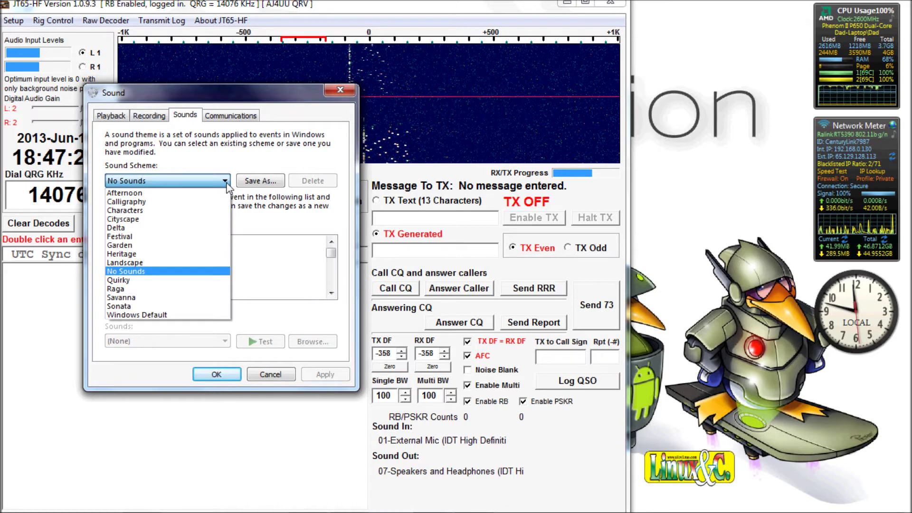
{"action": "left_click", "coordinate": [226, 182]}
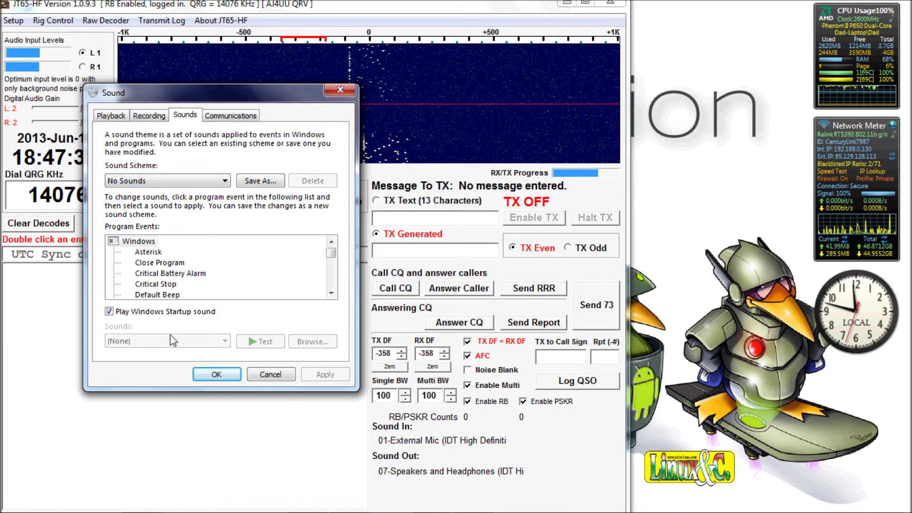
{"action": "left_click", "coordinate": [108, 313]}
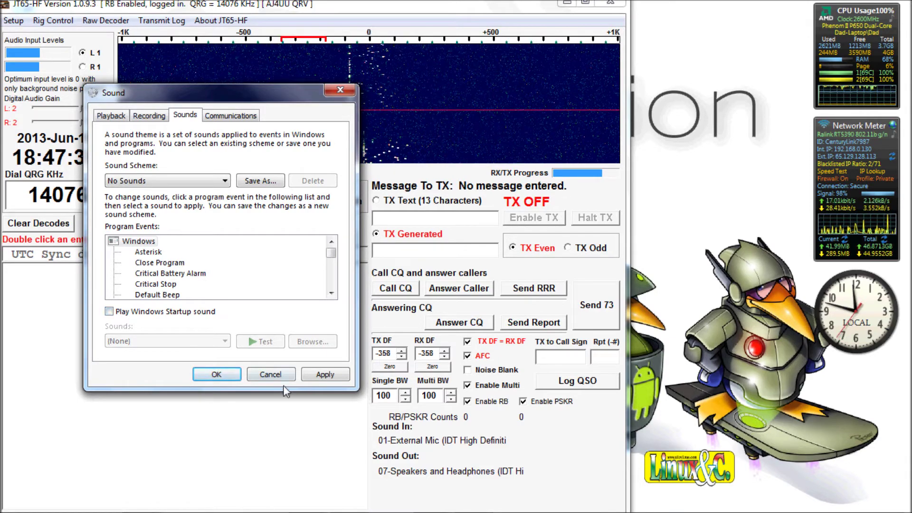
{"action": "left_click", "coordinate": [311, 375]}
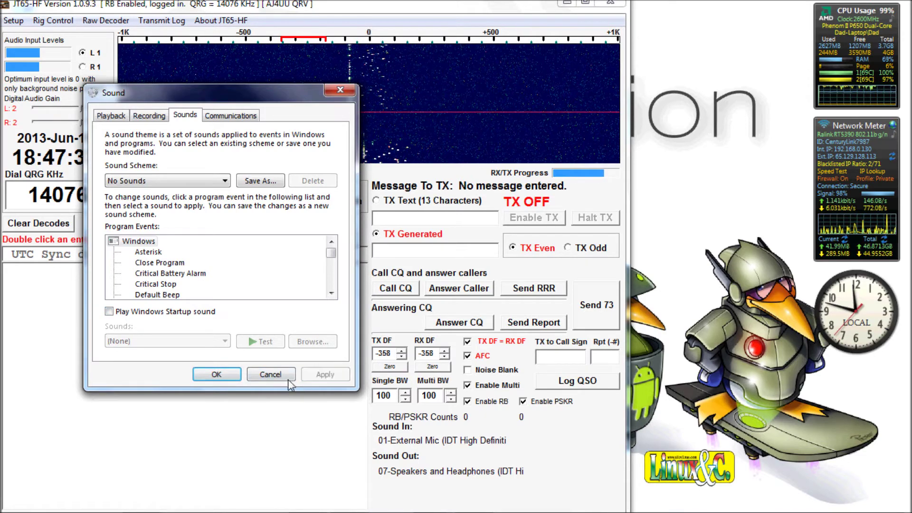
{"action": "left_click", "coordinate": [216, 374]}
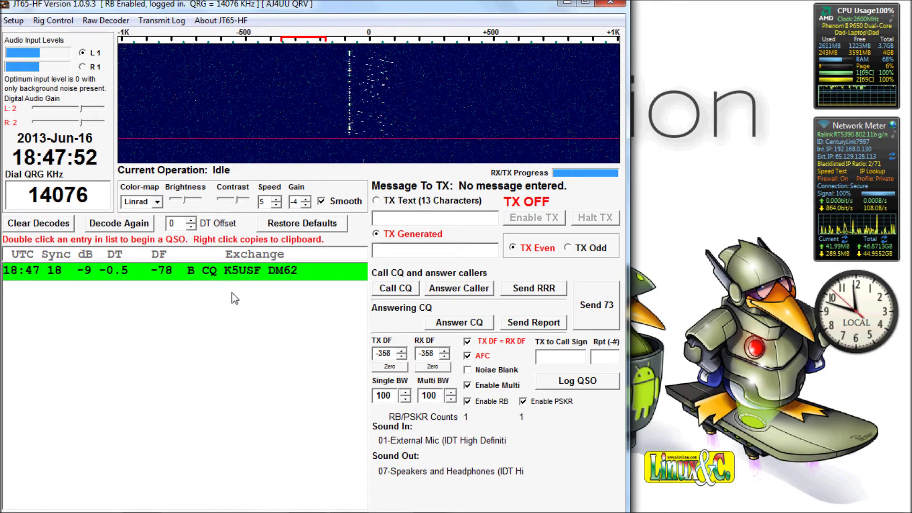
Answer the decoded 18:47 CQ call from grid DM62 and choose 10W OCF TU 73 as the free-text message
{"action": "double_click", "coordinate": [211, 273]}
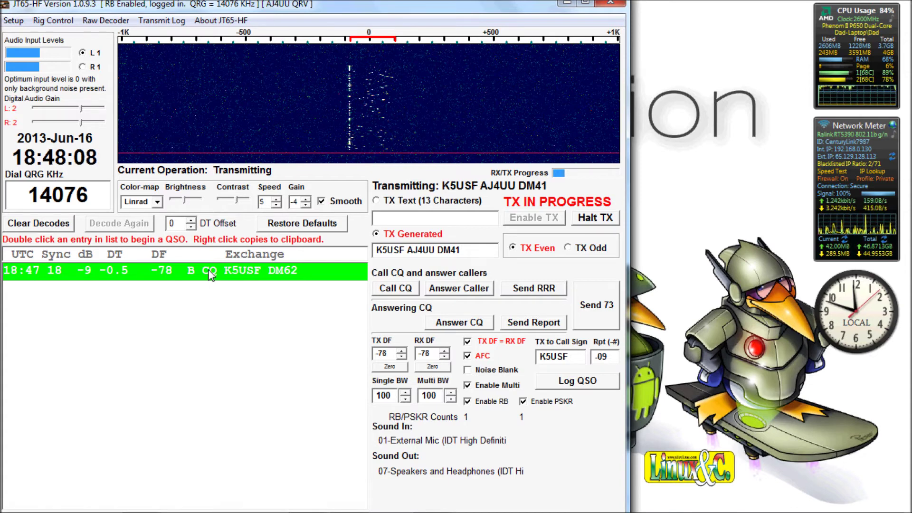
{"action": "right_click", "coordinate": [402, 218]}
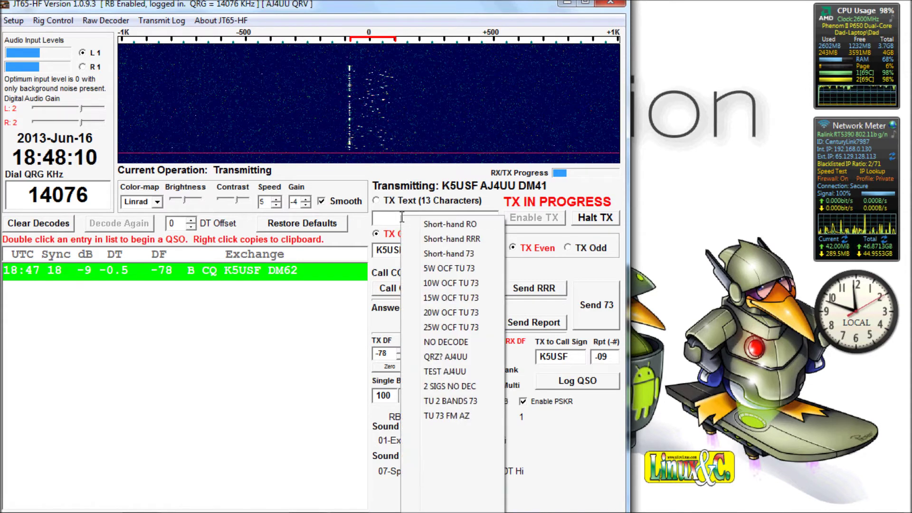
{"action": "left_click", "coordinate": [449, 282]}
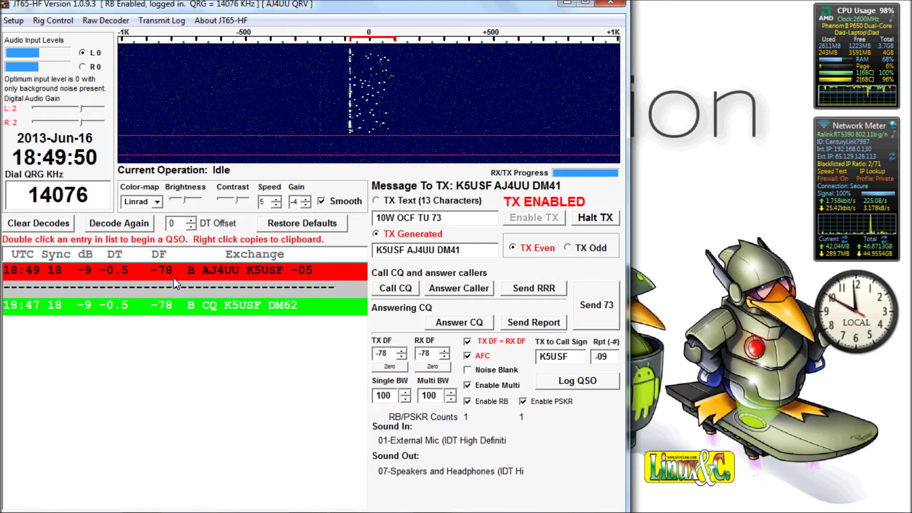
Reply to the 18:49 signal report with the generated R-09 message and change the free text to 5W OCF TU 73
{"action": "double_click", "coordinate": [253, 271]}
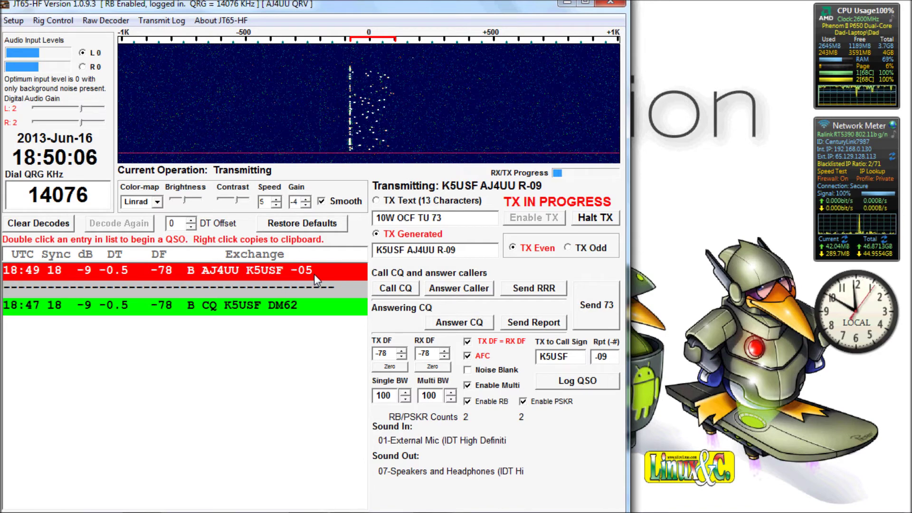
{"action": "right_click", "coordinate": [390, 216]}
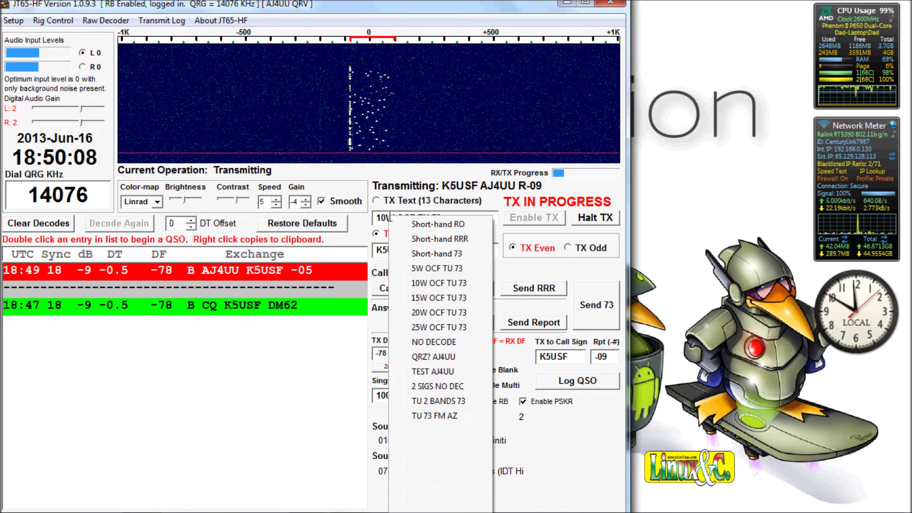
{"action": "left_click", "coordinate": [440, 268]}
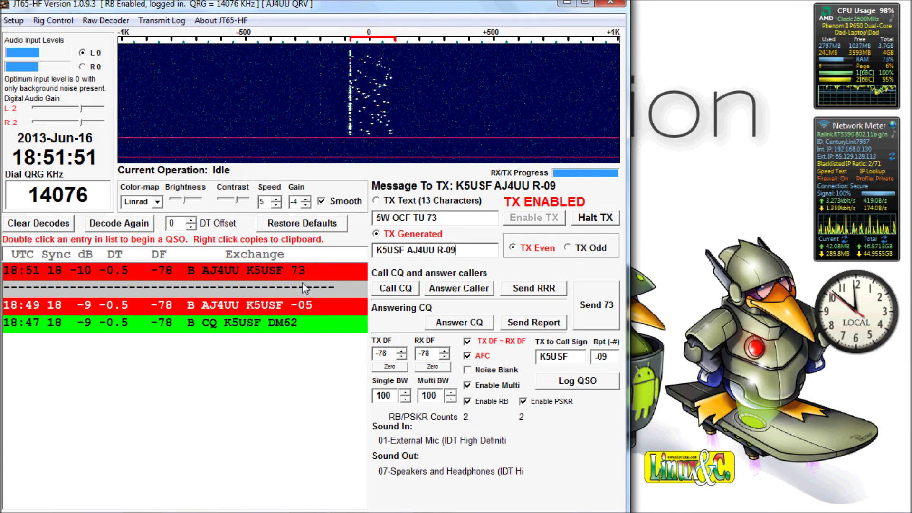
Send the free-text message 5W OCF TU 73 in place of the generated one, and halt transmission after it has gone out
{"action": "left_click", "coordinate": [376, 200]}
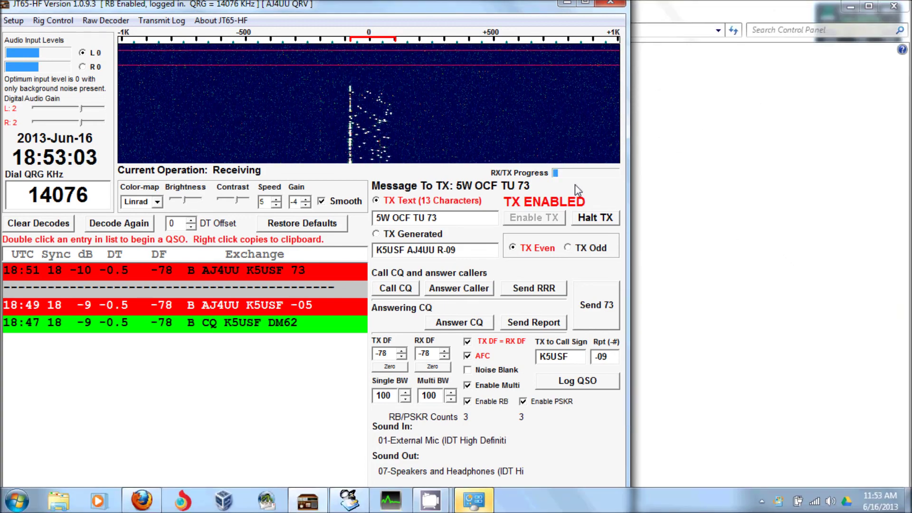
{"action": "left_click", "coordinate": [599, 216]}
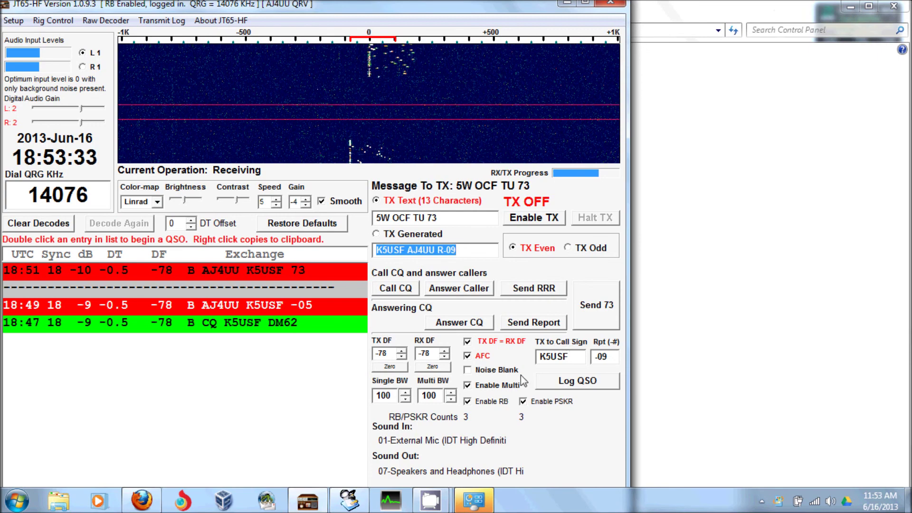
Log the completed QSO with a transmit power of 5 watts
{"action": "left_click", "coordinate": [599, 383]}
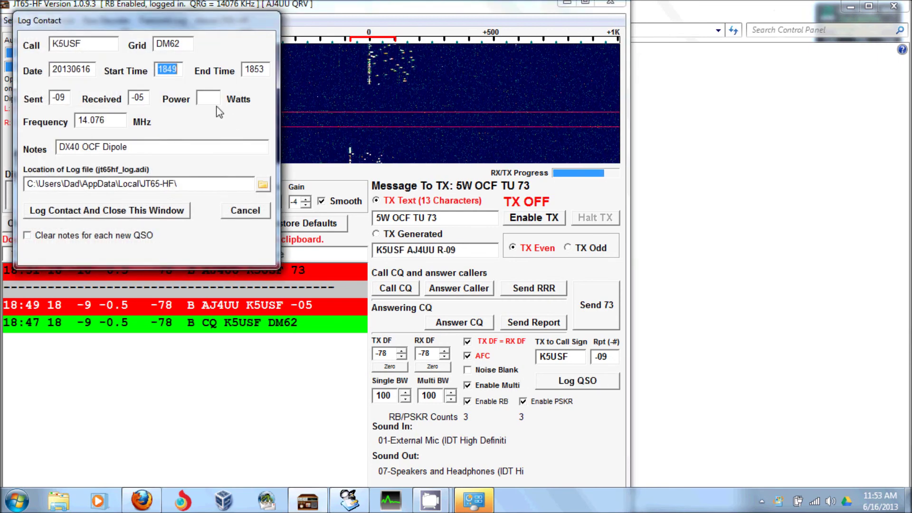
{"action": "left_click", "coordinate": [214, 100]}
{"action": "type", "text": "5"}
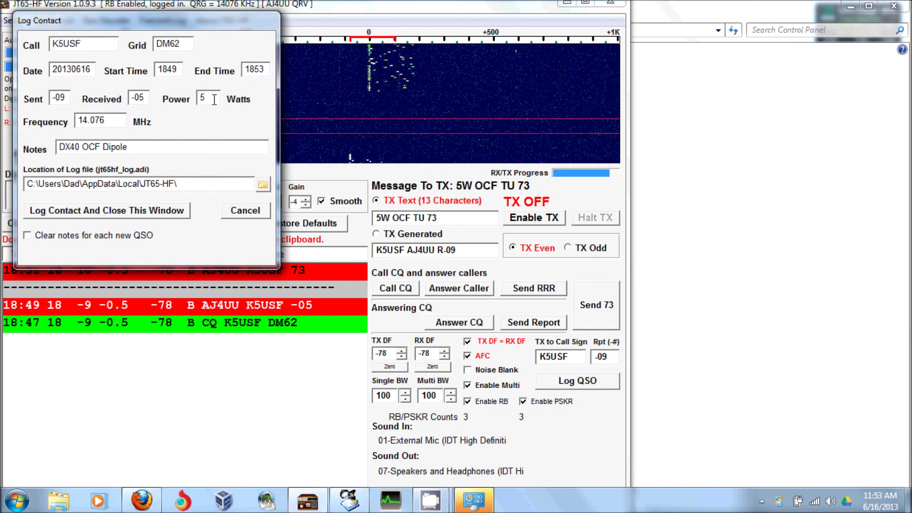
{"action": "left_click", "coordinate": [146, 217]}
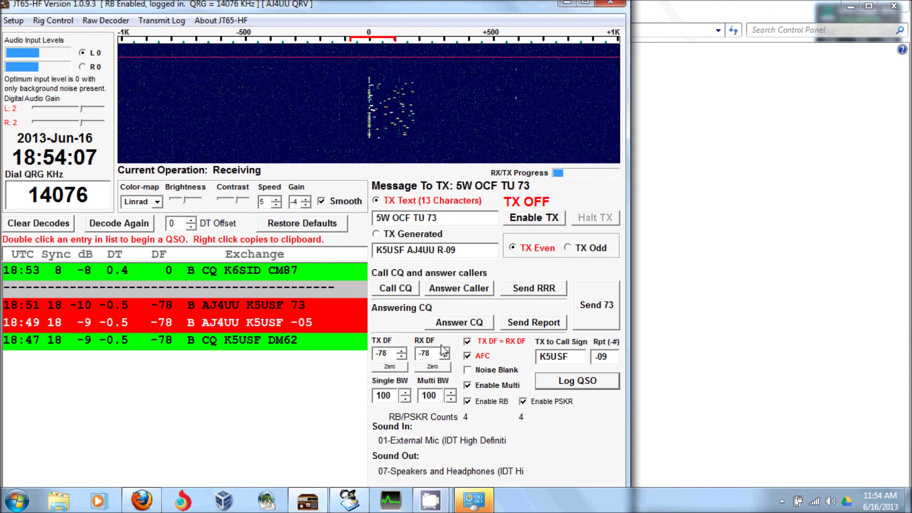
{"action": "mouse_move", "coordinate": [430, 498]}
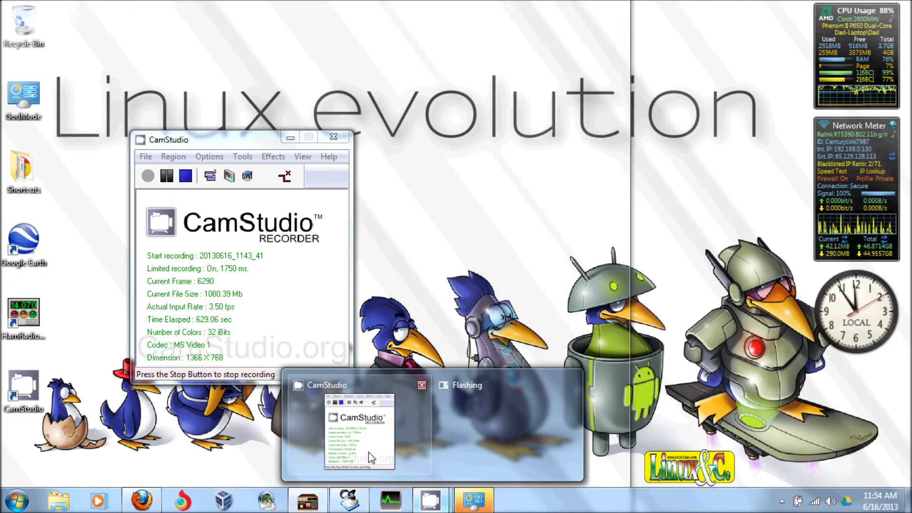
{"action": "left_click", "coordinate": [371, 457]}
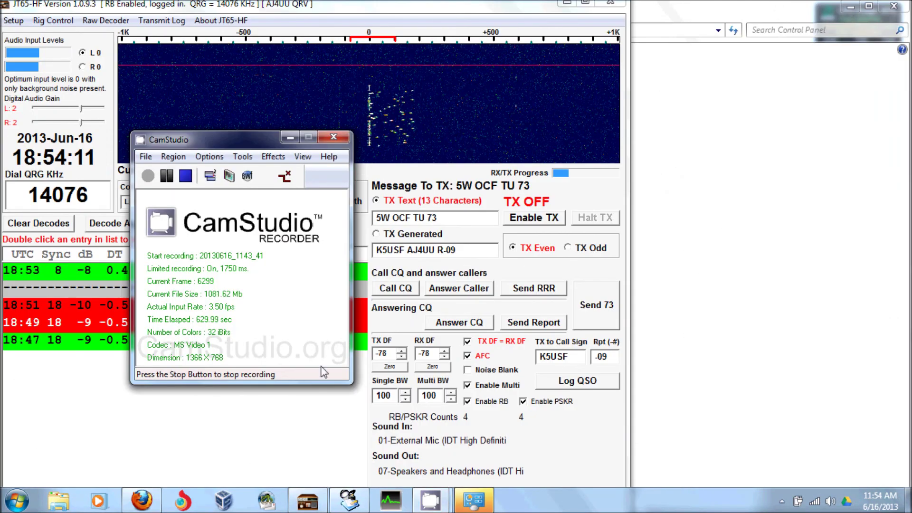